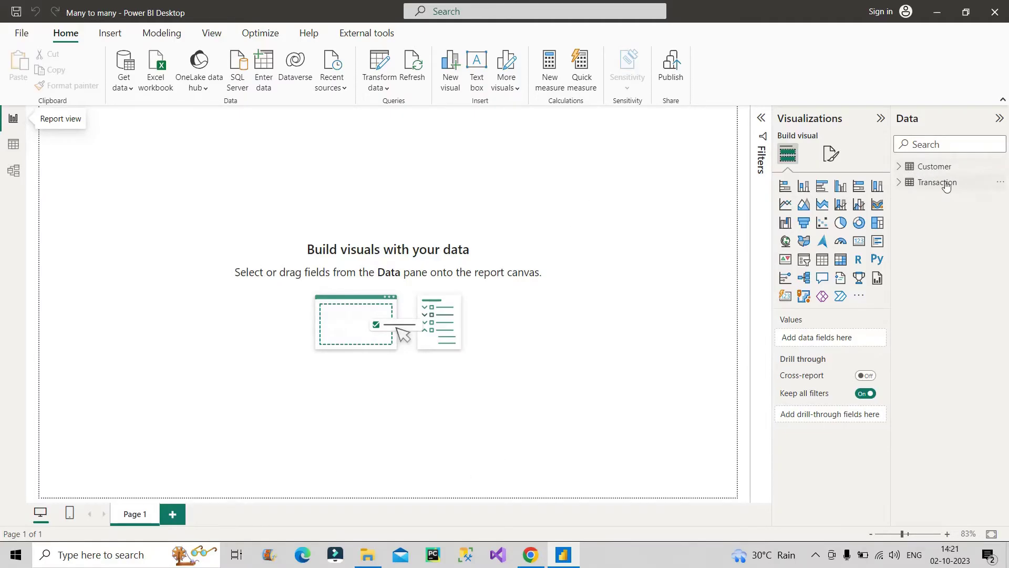
Review the rows of the Customer table and the Transaction table in the data view
left_click(15, 145)
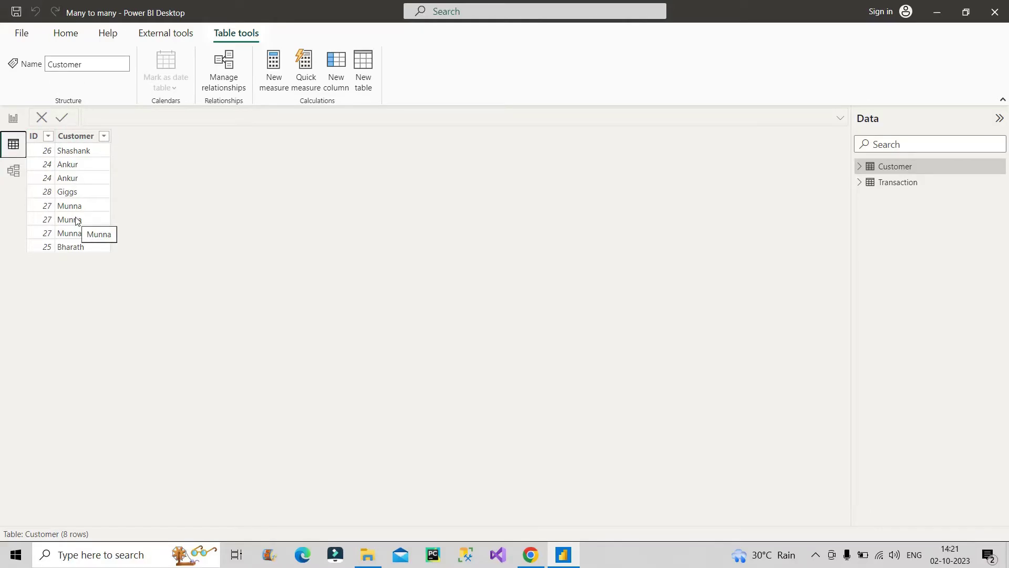
left_click(906, 184)
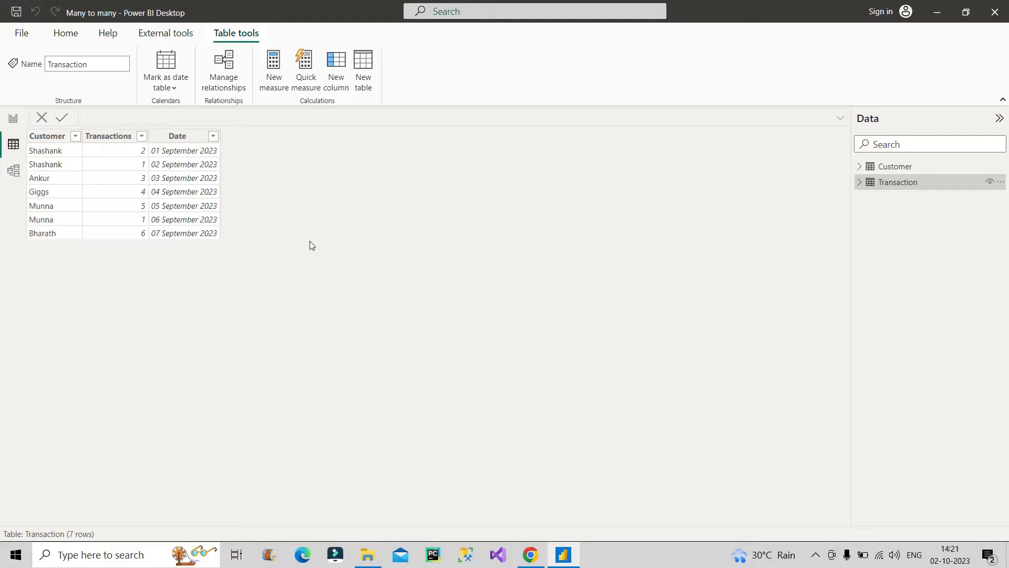
Try to create a relationship between the Customer columns of the Customer and Transaction tables
left_click(12, 172)
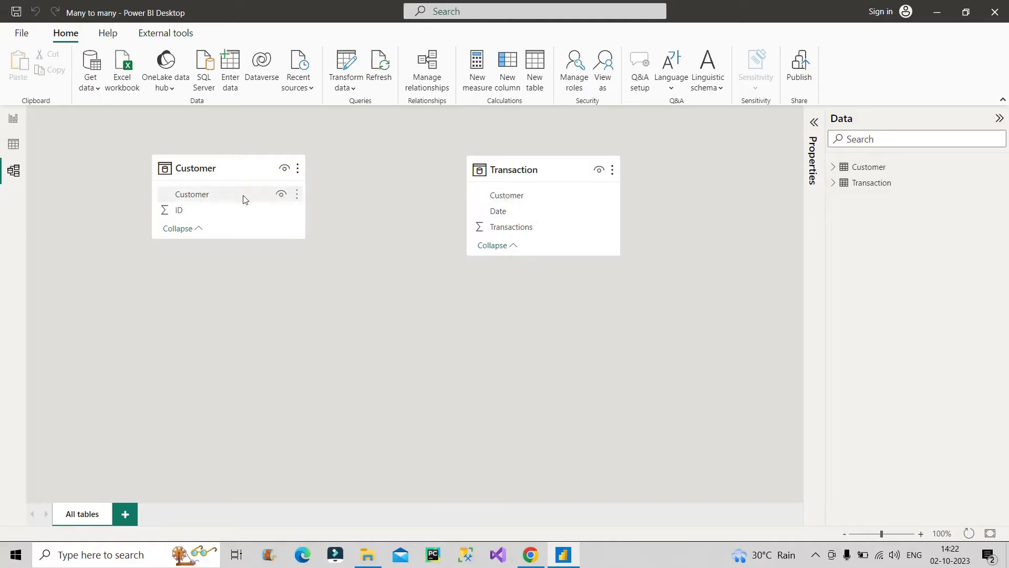
left_click_drag(244, 199, 504, 199)
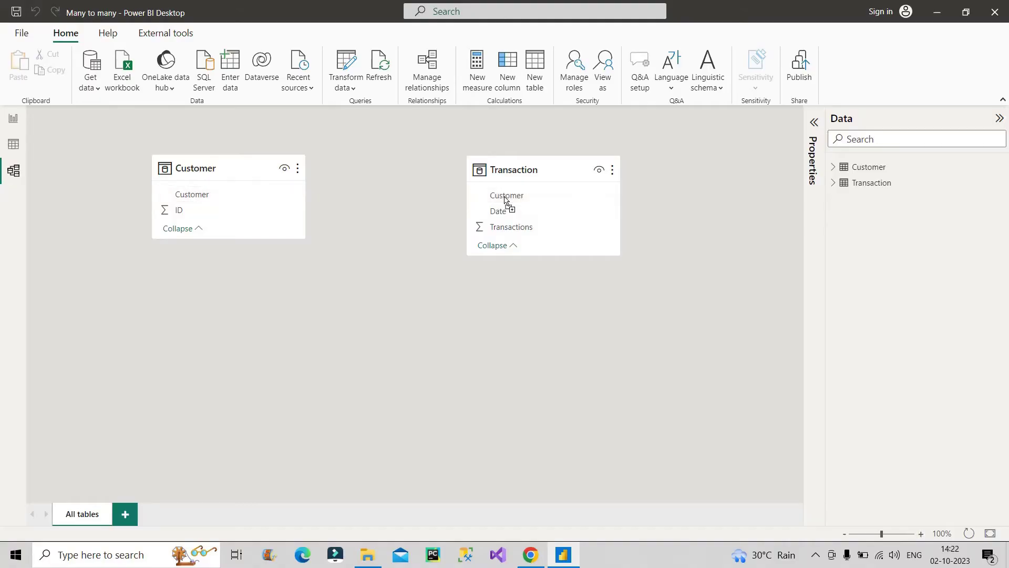
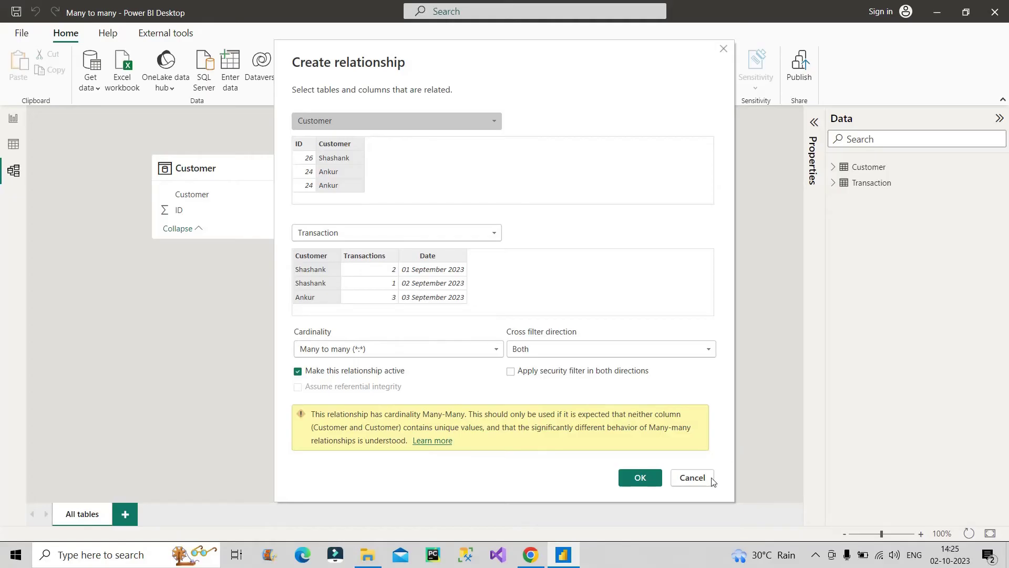
left_click(693, 478)
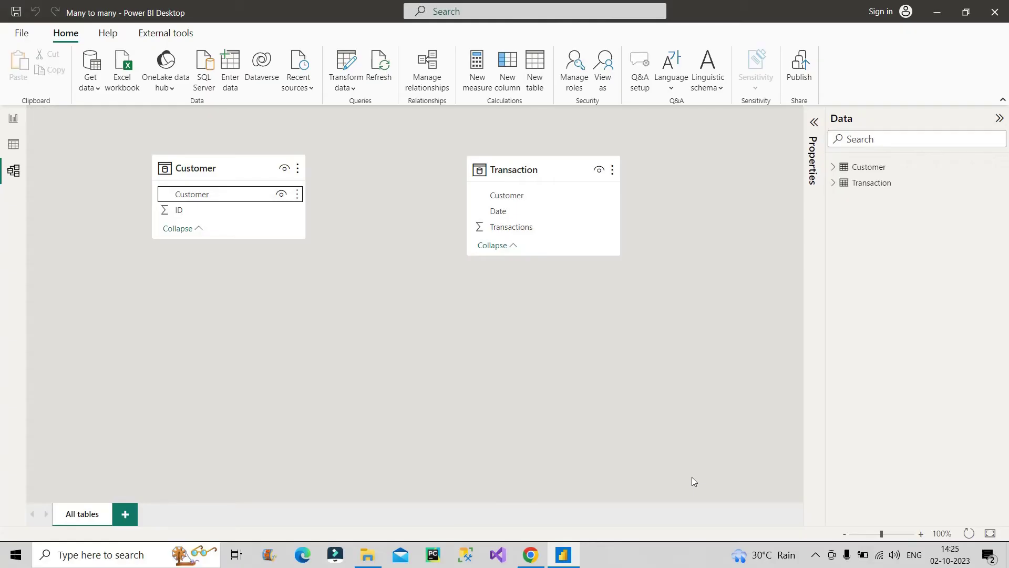
Duplicate the Transaction query in Power Query and rename the copy Bridge table
left_click(13, 118)
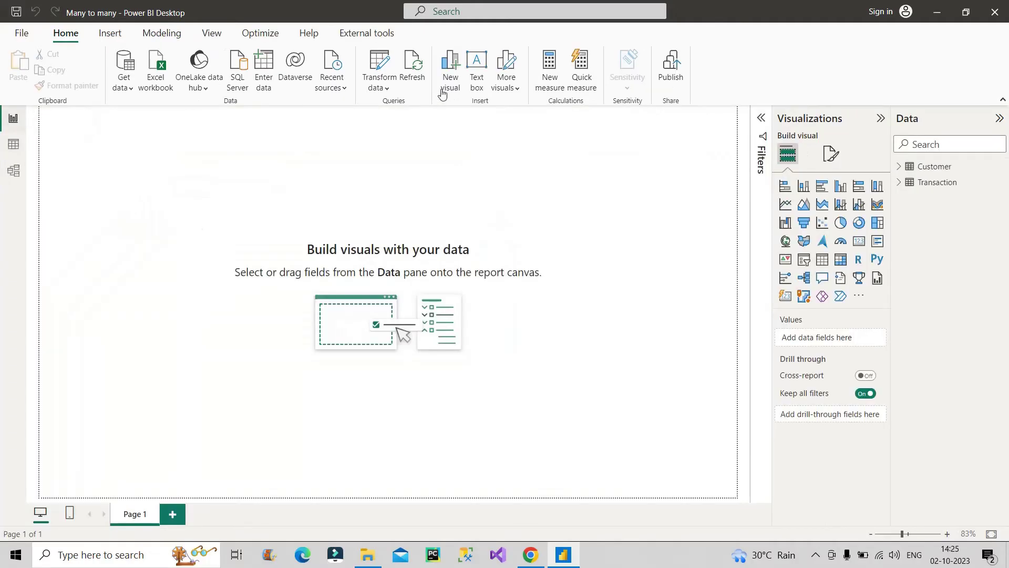
left_click(387, 66)
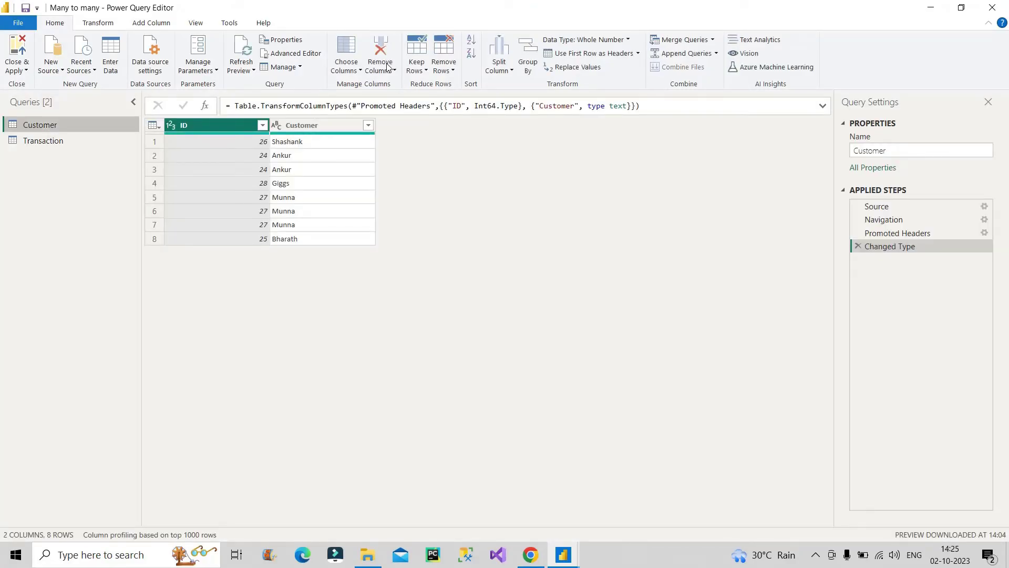
left_click(50, 141)
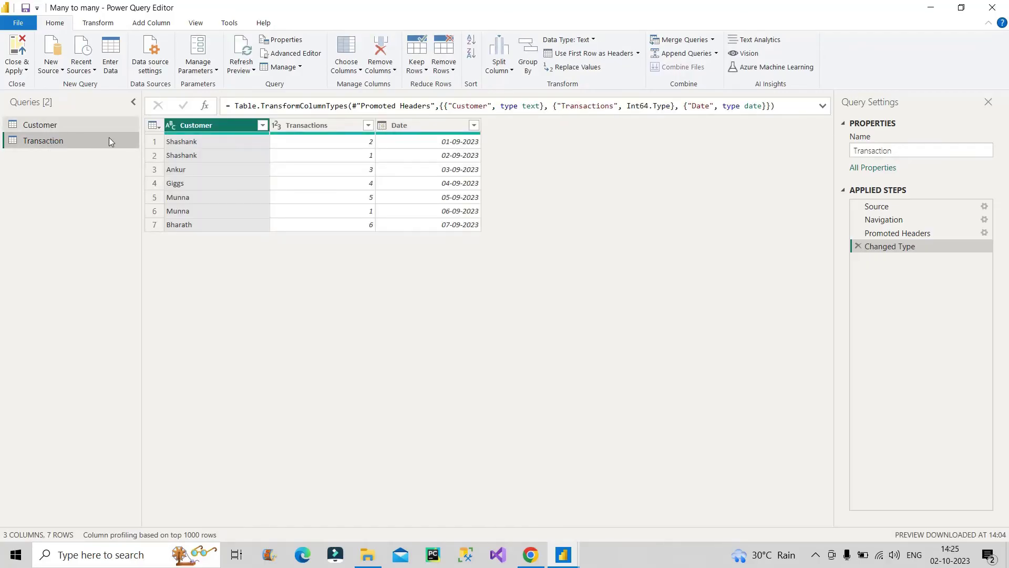
right_click(93, 140)
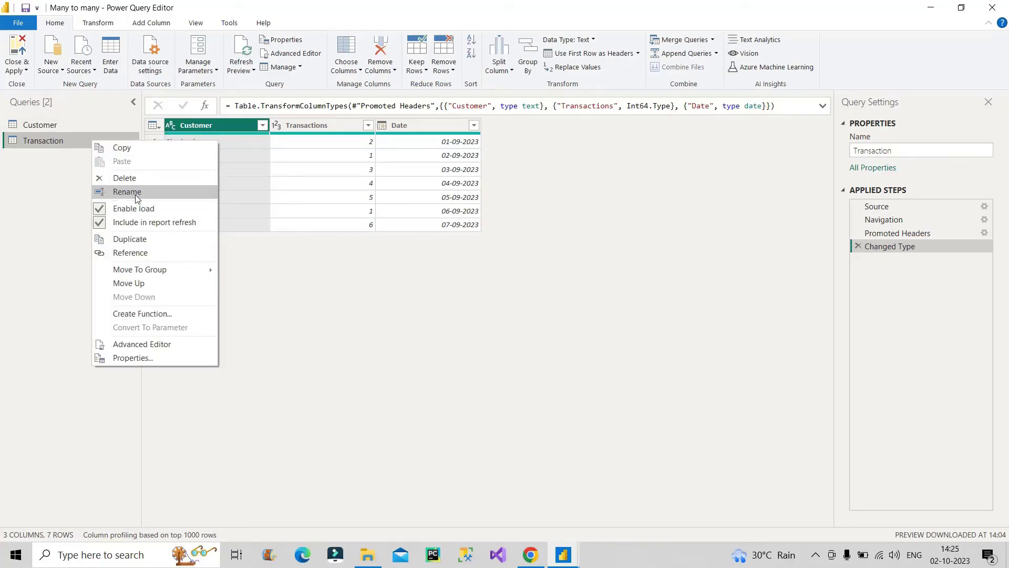
left_click(136, 241)
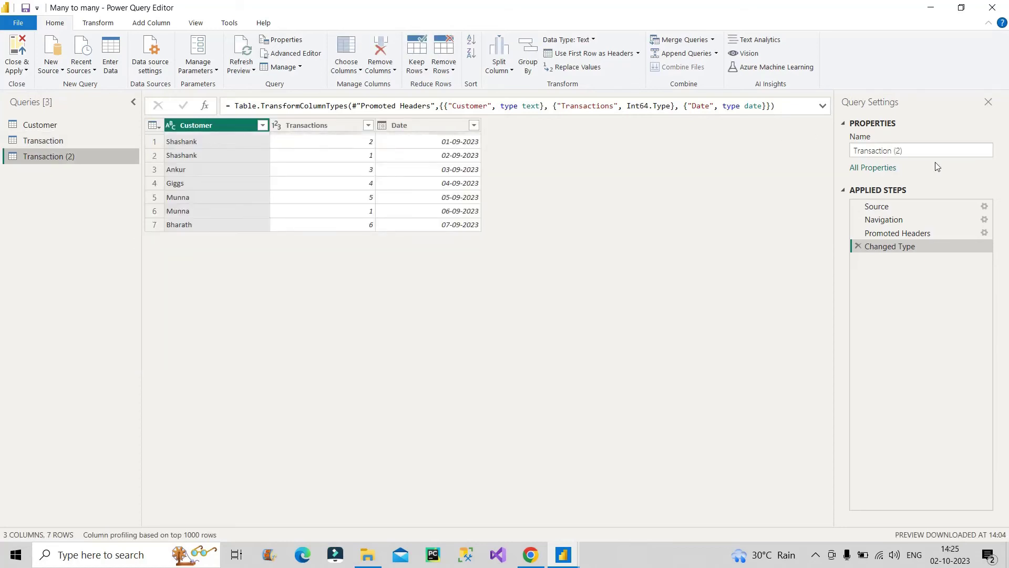
left_click_drag(912, 150, 822, 154)
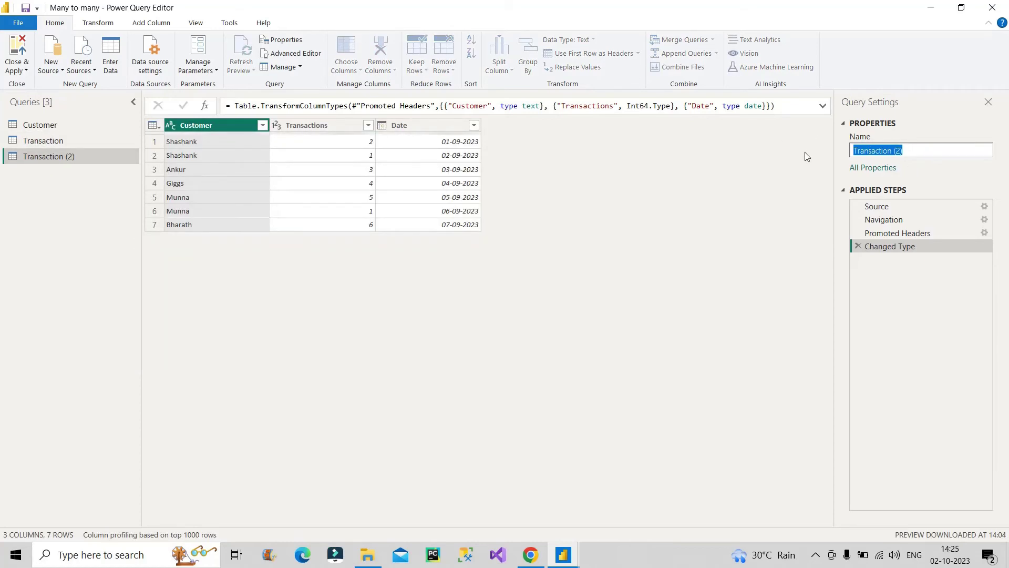
type("Bridge table")
key("Return")
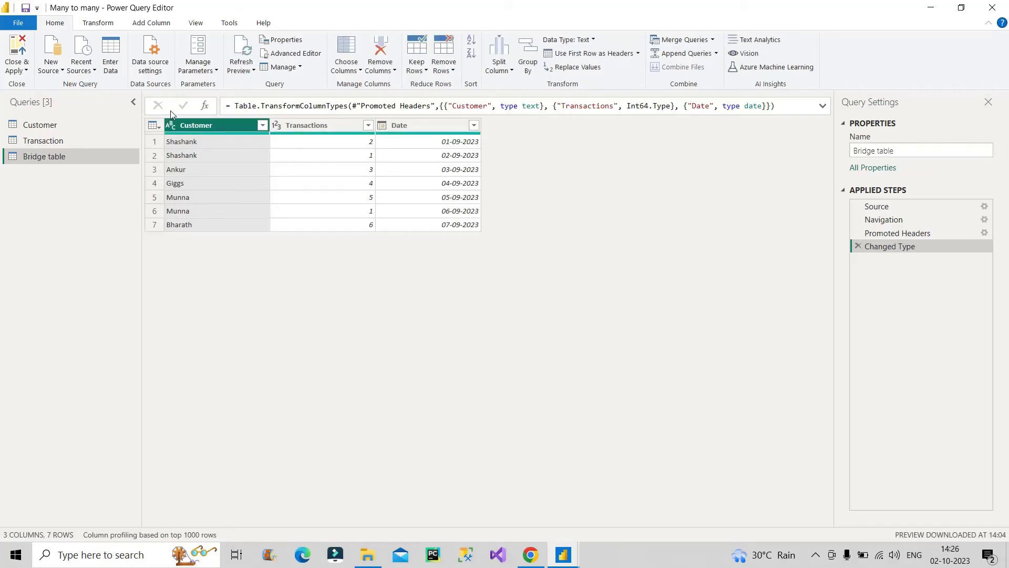
Reduce the Bridge table query to its Customer column without duplicates and apply the query changes to the model
right_click(197, 125)
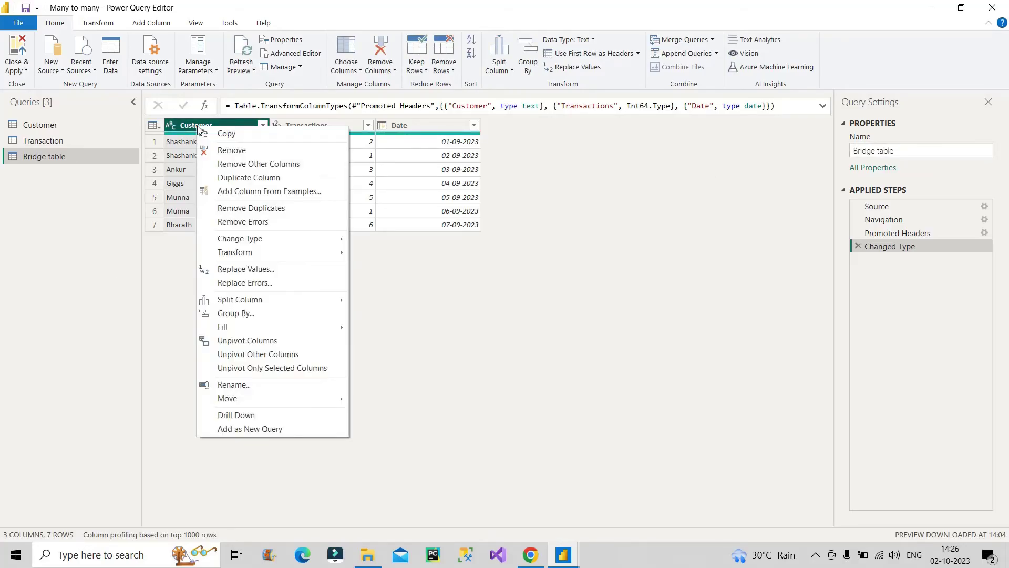
left_click(239, 166)
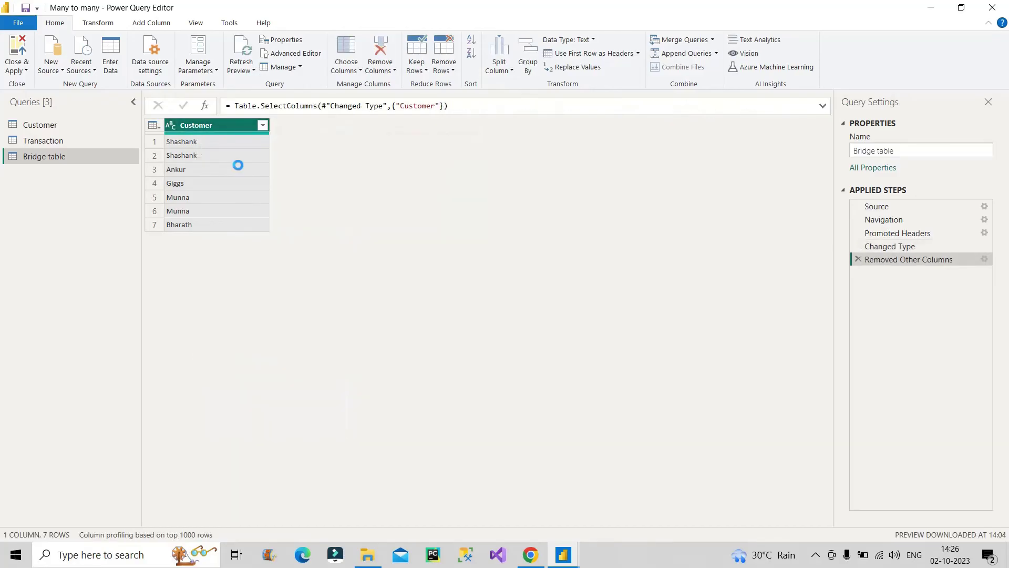
right_click(218, 126)
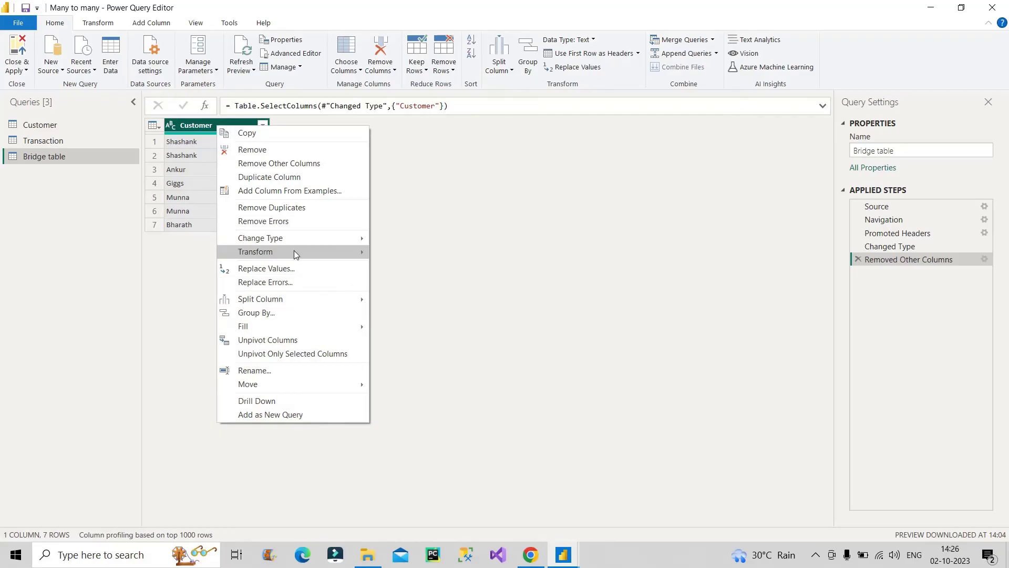
left_click(290, 208)
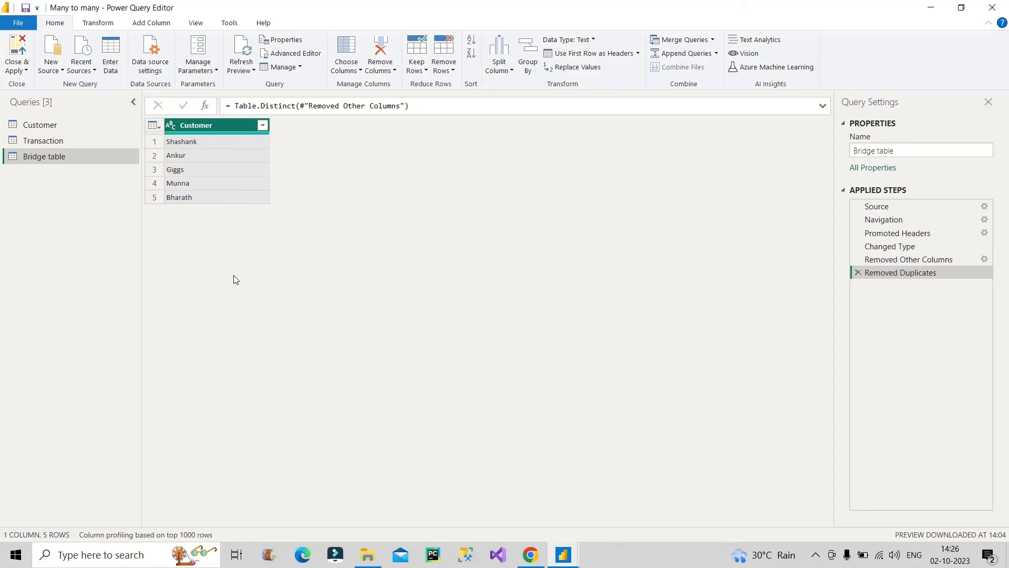
left_click(15, 52)
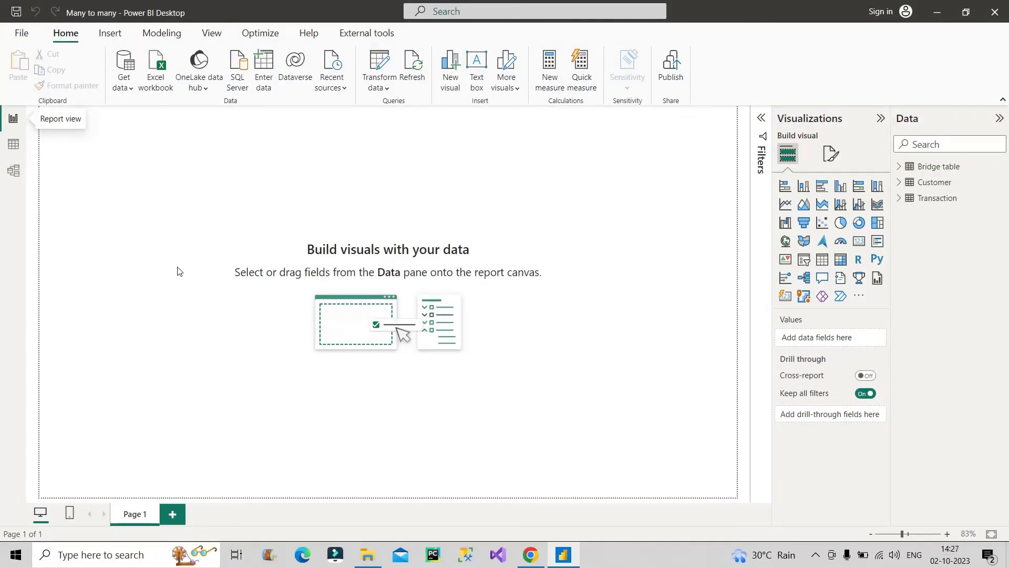
Arrange the model diagram with the Bridge table below and between the Customer and Transaction tables, and check the Customer relationship
left_click(14, 171)
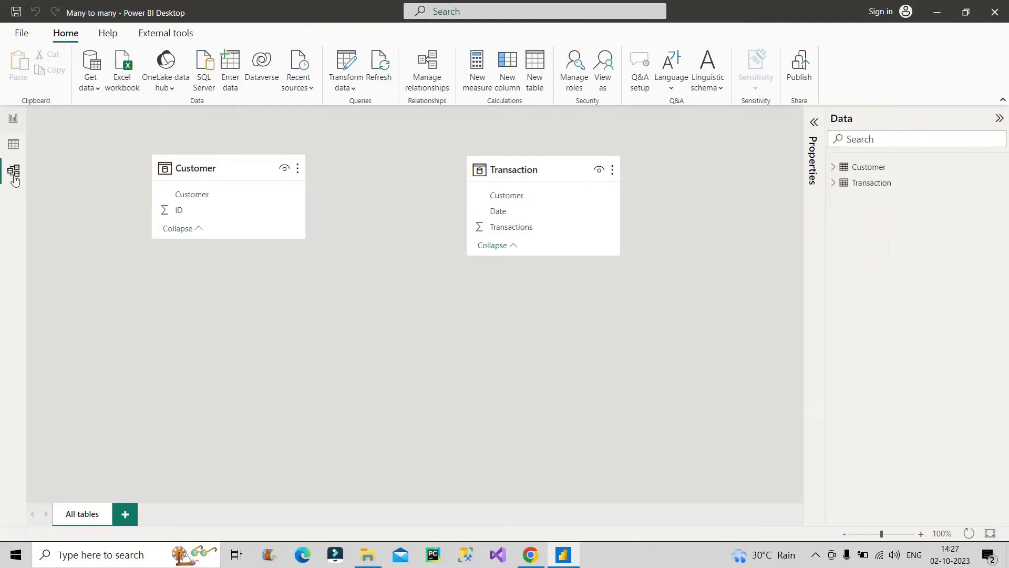
left_click_drag(666, 181, 382, 319)
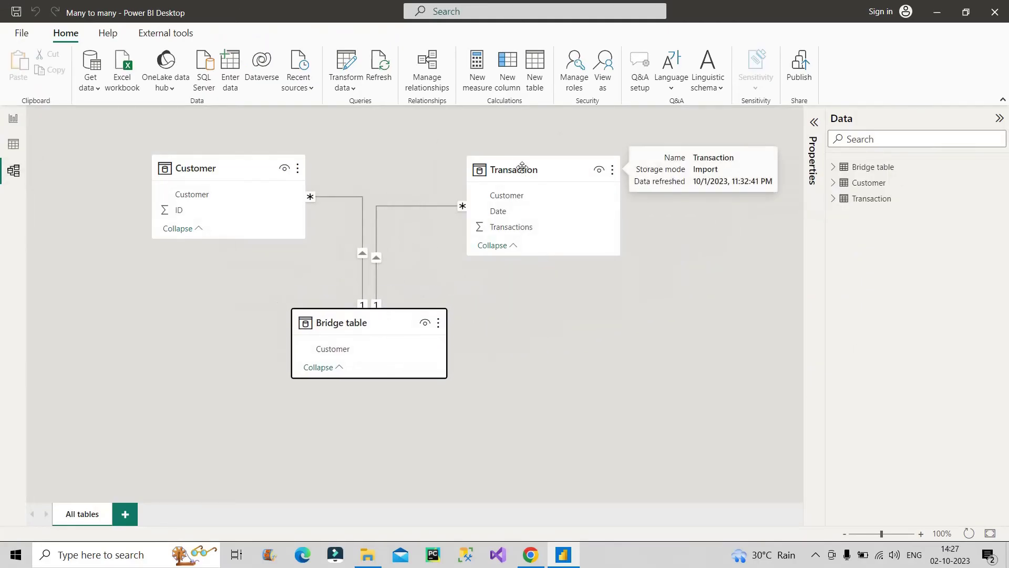
left_click_drag(533, 164, 603, 163)
left_click_drag(218, 164, 165, 167)
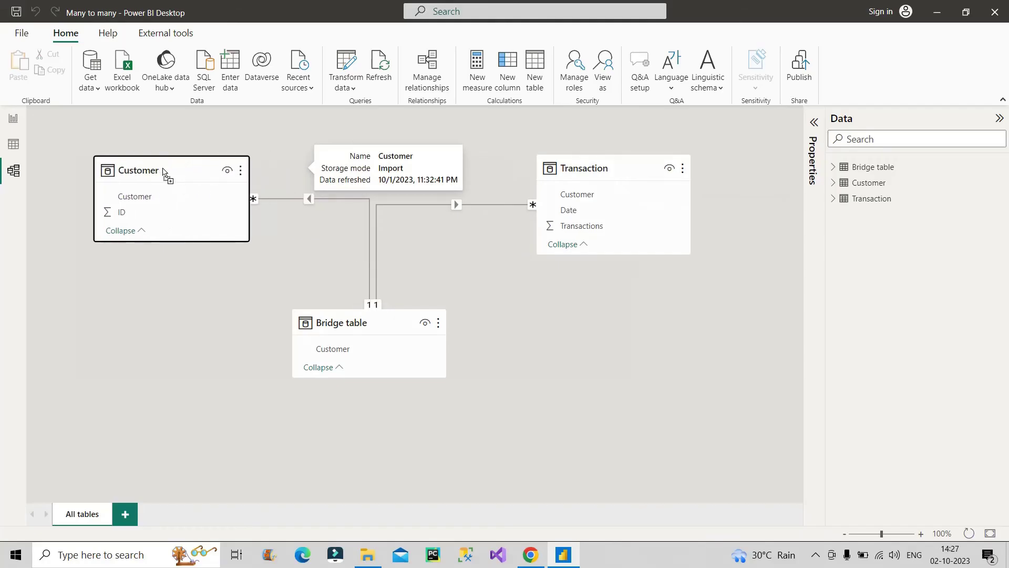
left_click(315, 199)
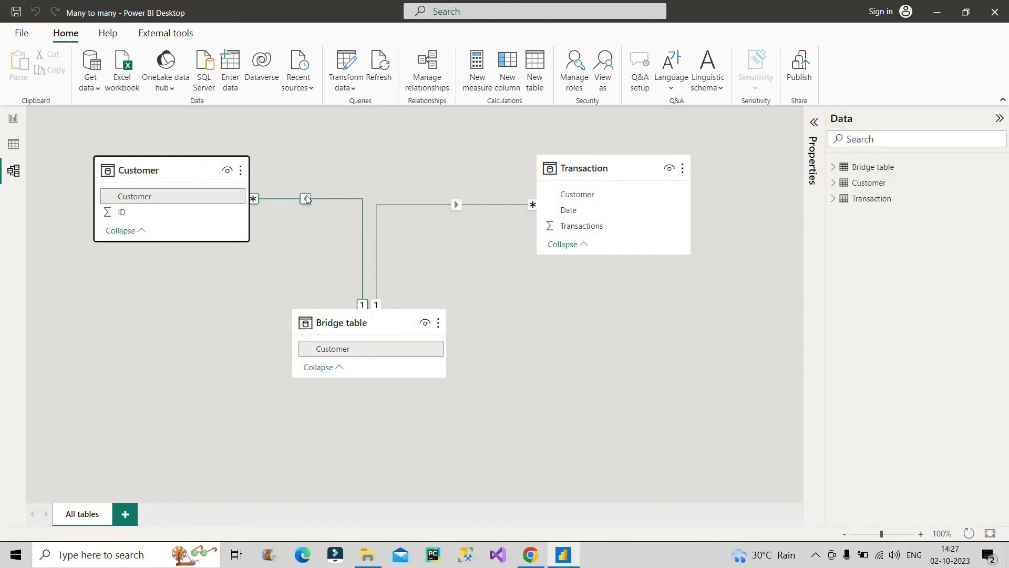
left_click(390, 213)
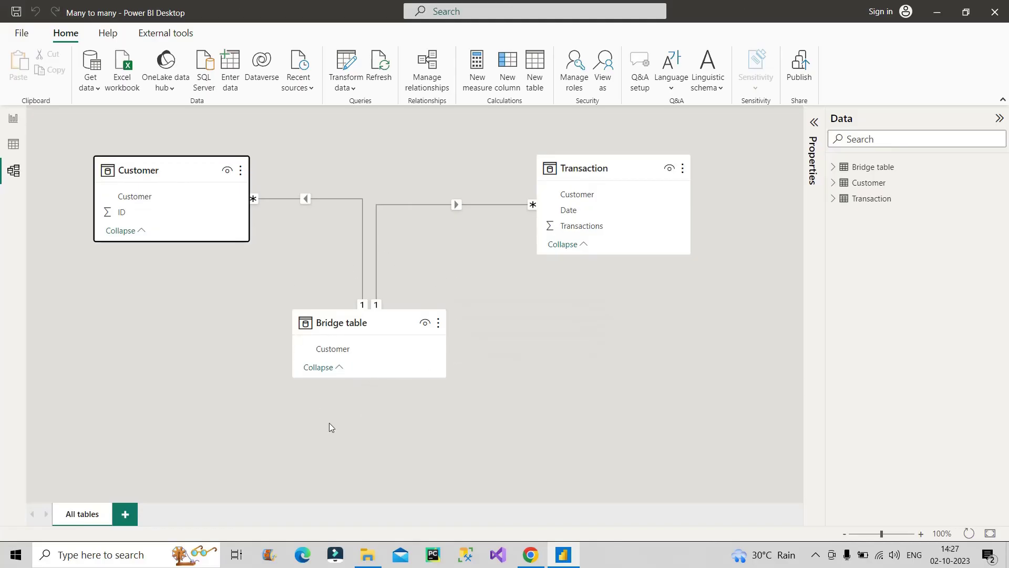
Build a table visual from the Bridge table's Customer and the Transaction table's Transactions and Date, enlarged near the middle of the report page
left_click(13, 118)
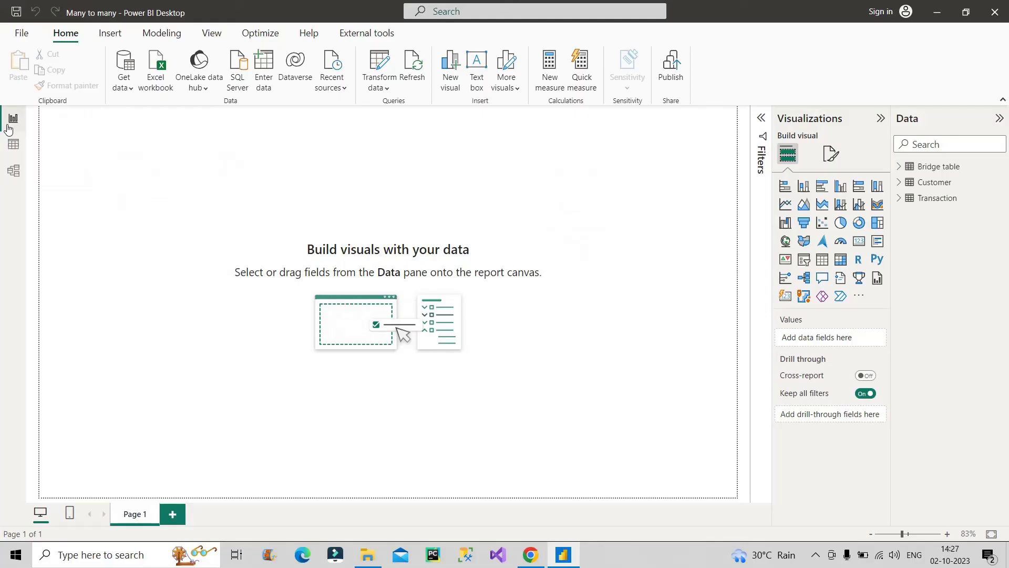
left_click(823, 265)
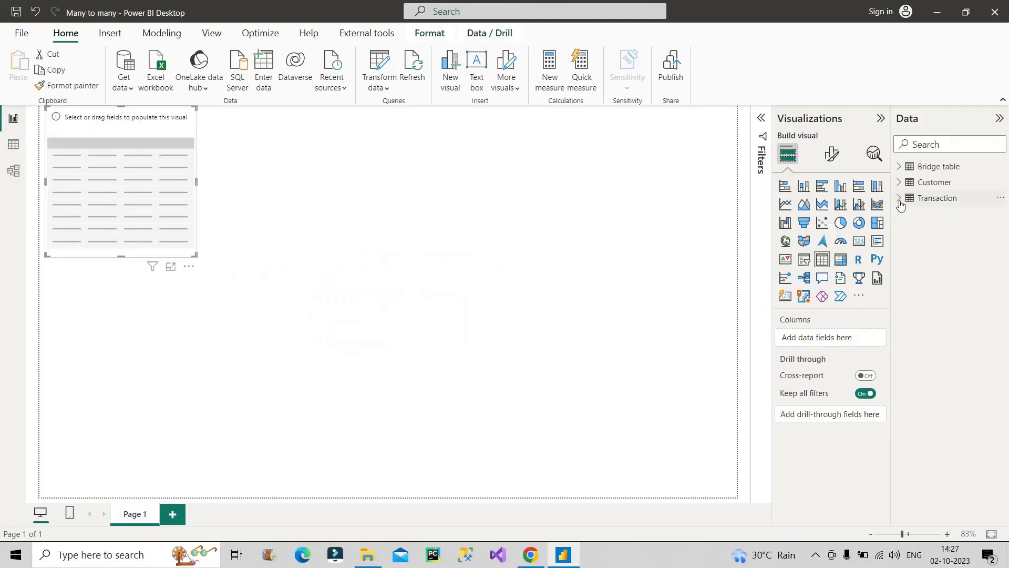
left_click(899, 166)
left_click(920, 183)
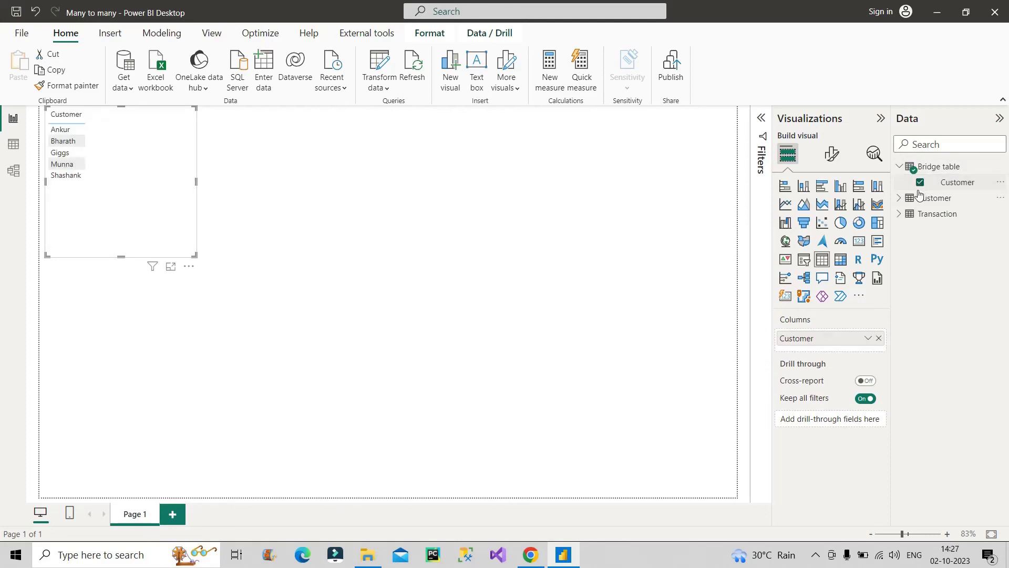
left_click(900, 215)
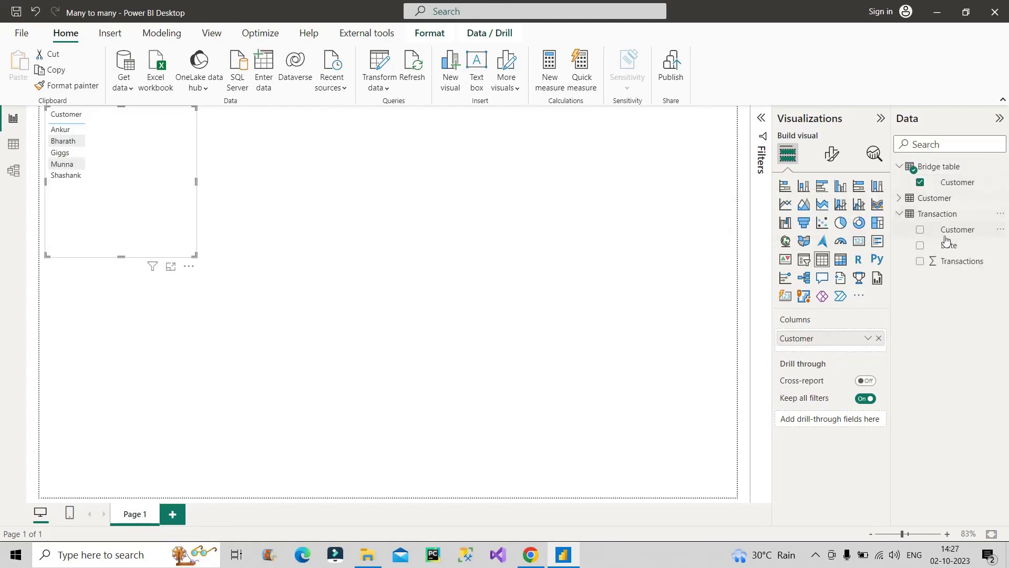
left_click(920, 263)
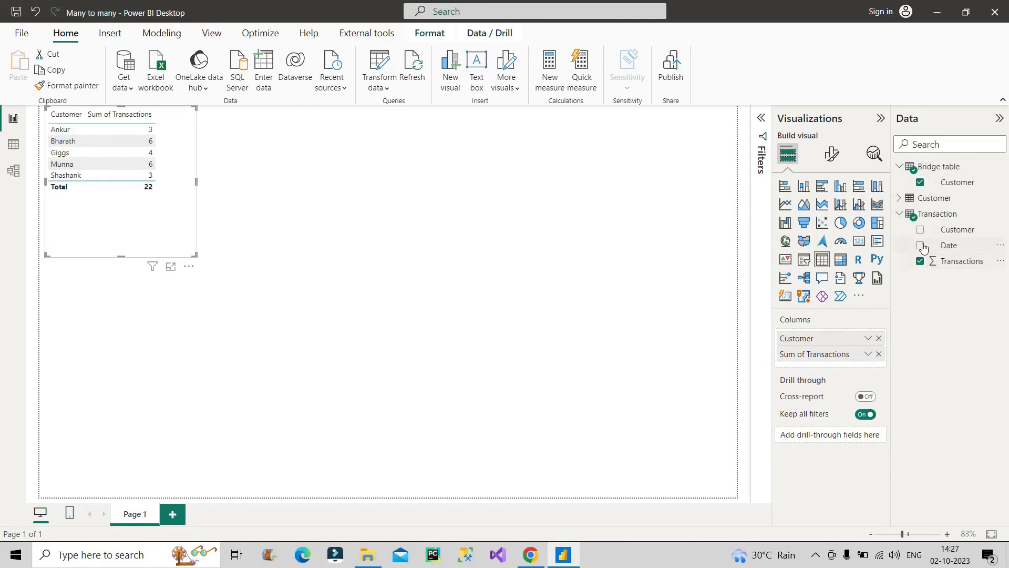
left_click(921, 246)
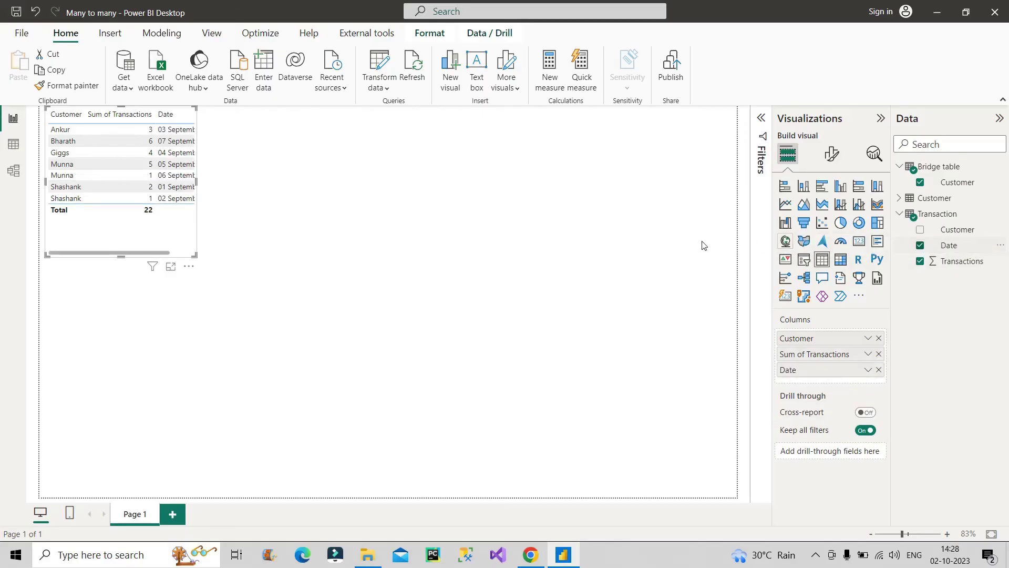
left_click_drag(151, 237, 511, 368)
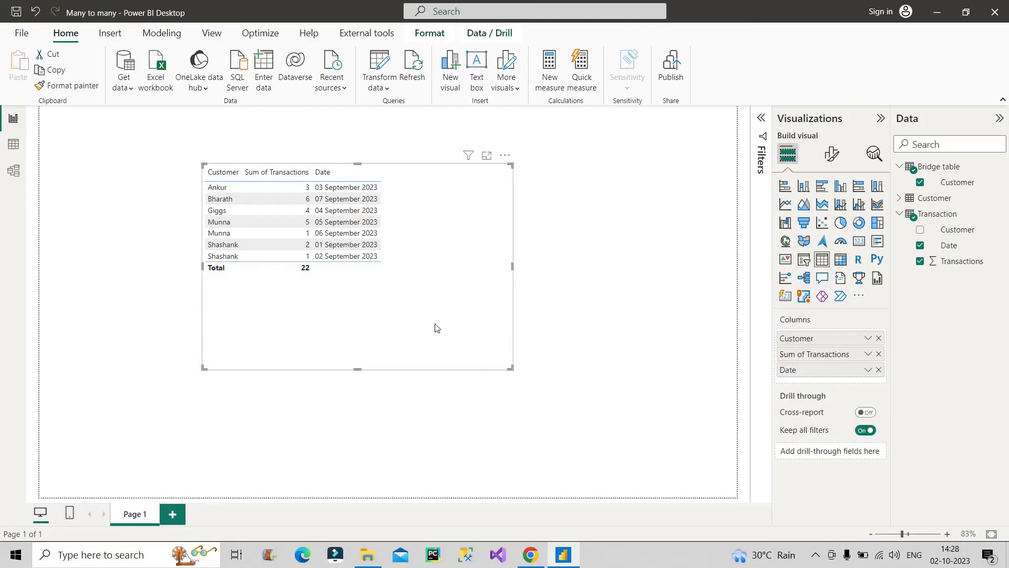